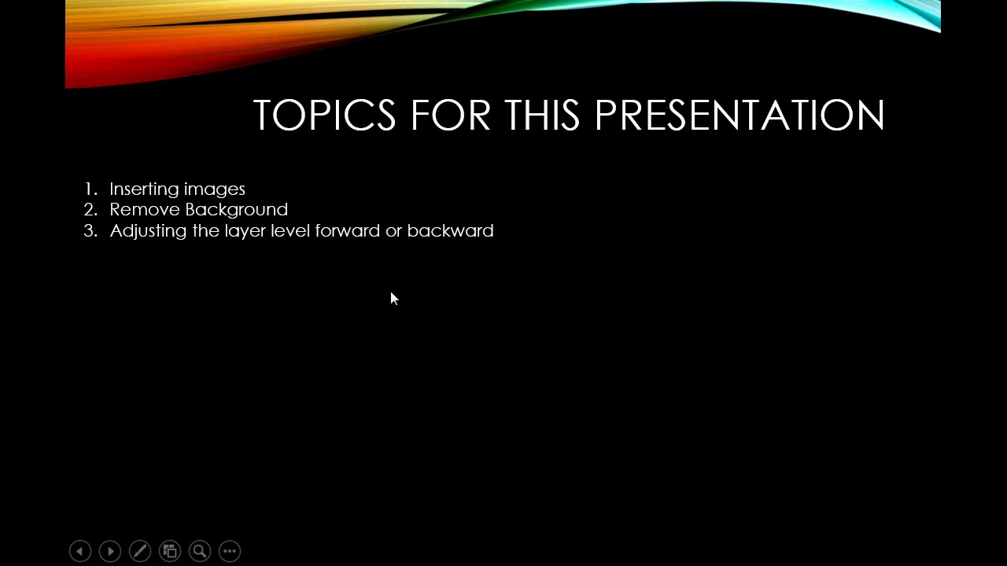
- Leave the slideshow and add one blank slide after the topics slide, deleting the extra one
key("Escape")
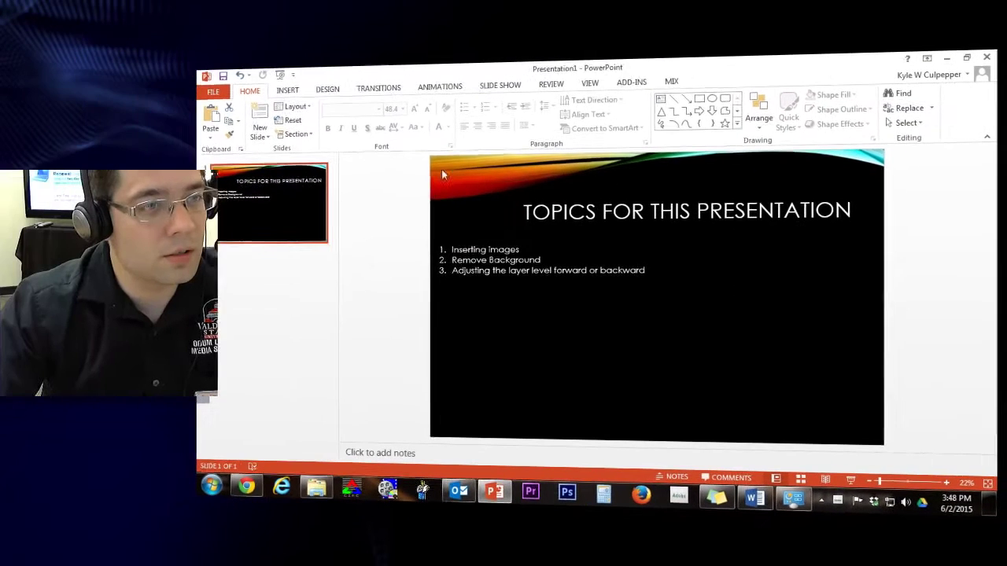
left_click(274, 207)
key("Return")
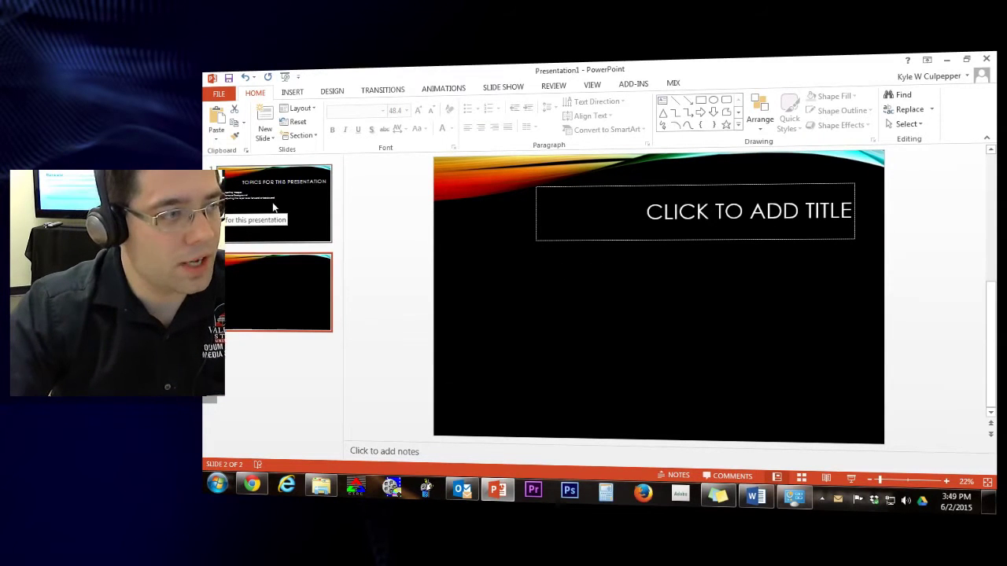
left_click(282, 203)
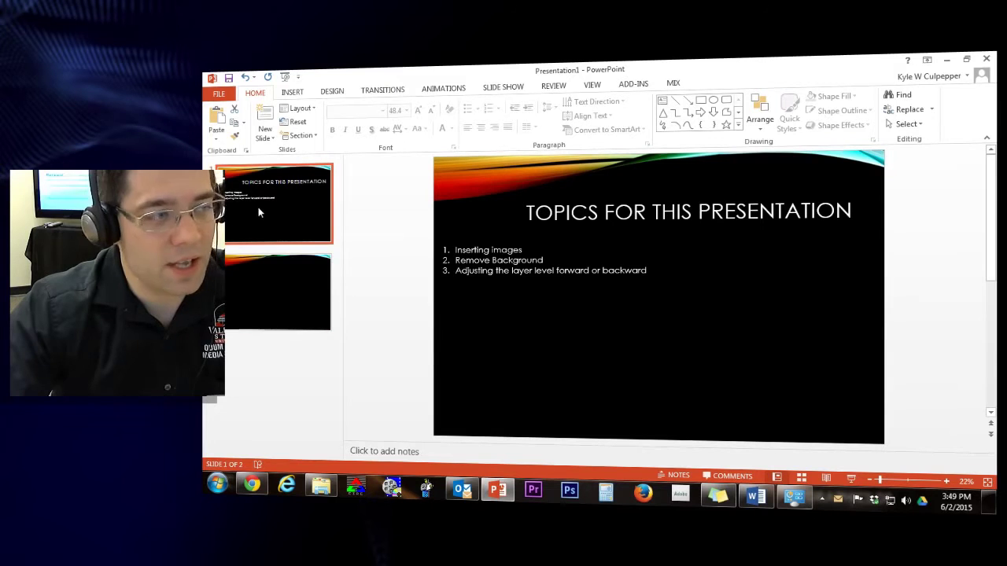
key("Return")
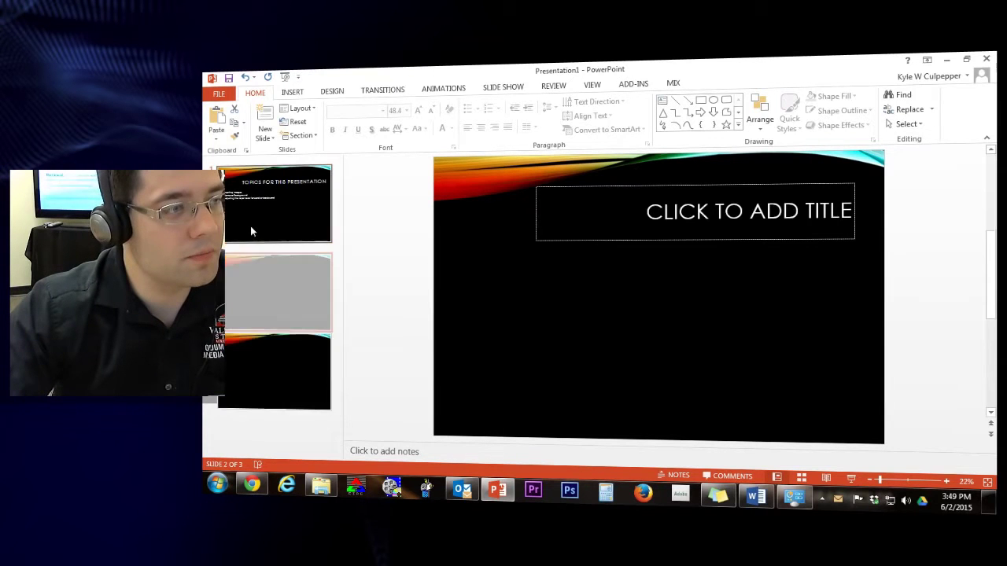
left_click(270, 362)
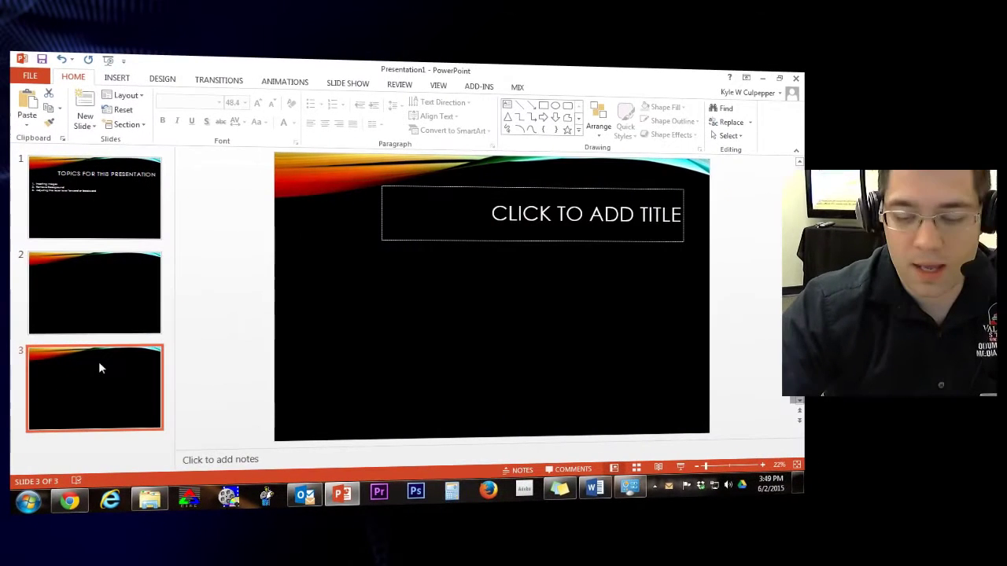
key("Delete")
- Select the new blank slide 2 and show the Design options
left_click(99, 218)
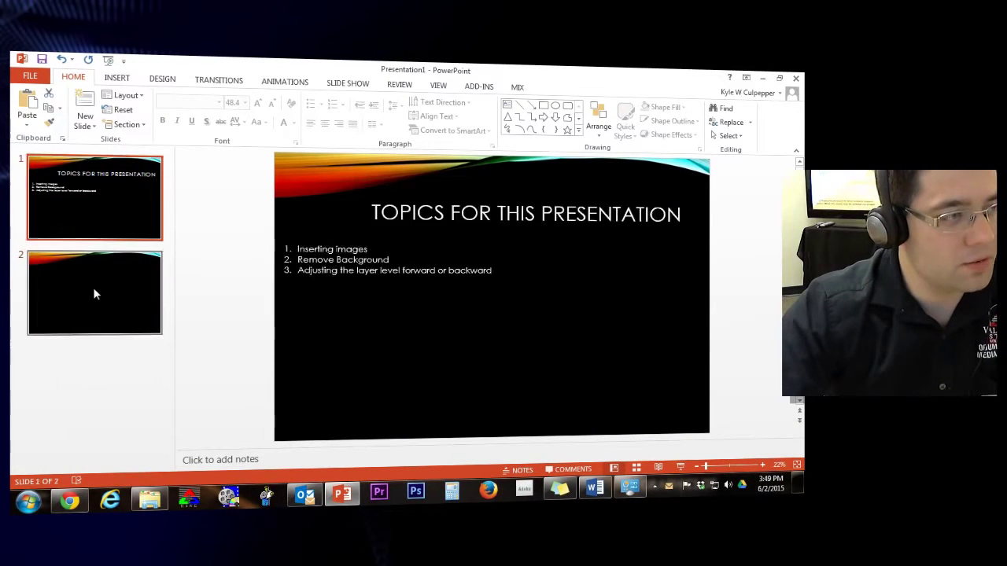
left_click(95, 294)
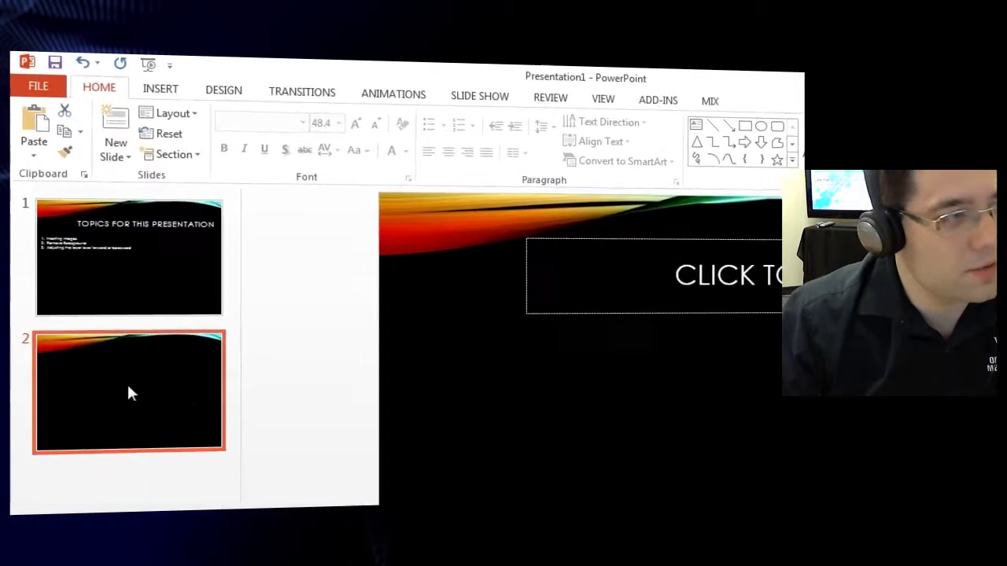
left_click(226, 92)
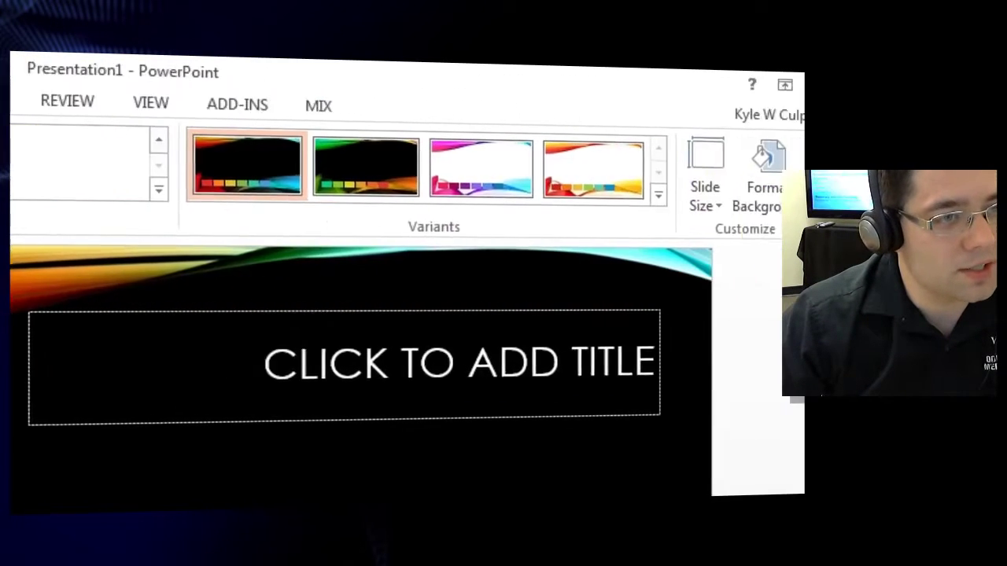
- Set a custom slide size of 34 by 22 inches
left_click(618, 172)
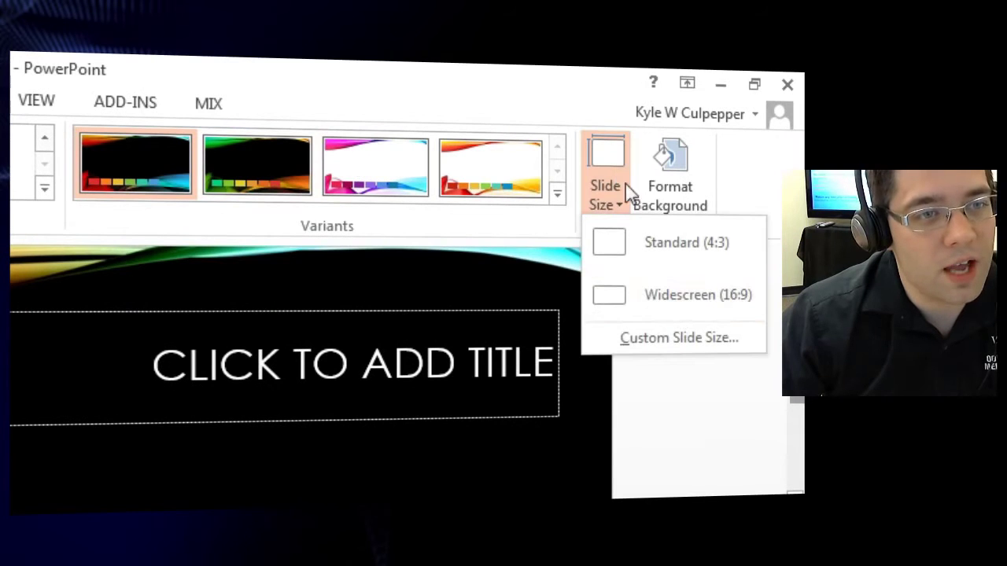
left_click(681, 339)
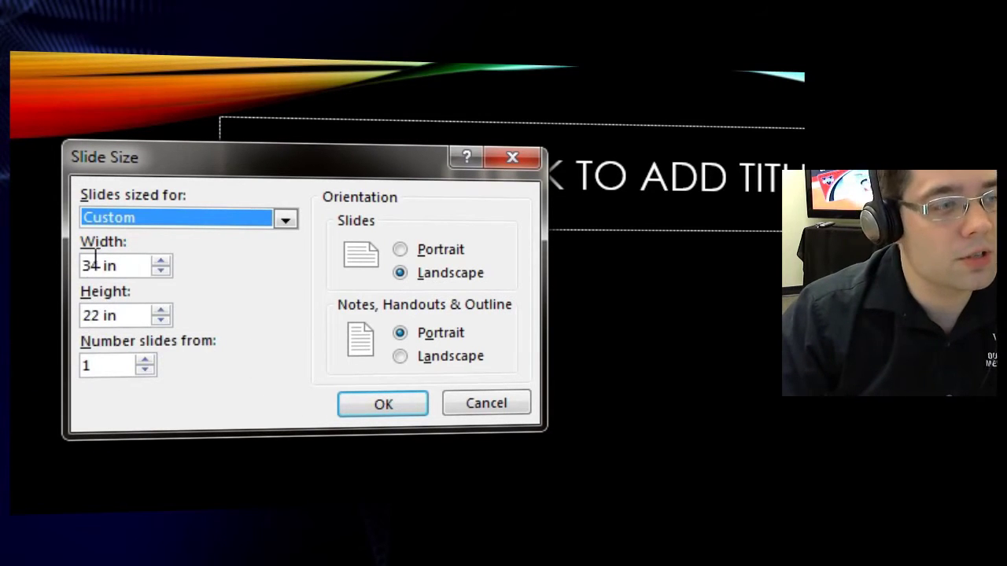
left_click(366, 403)
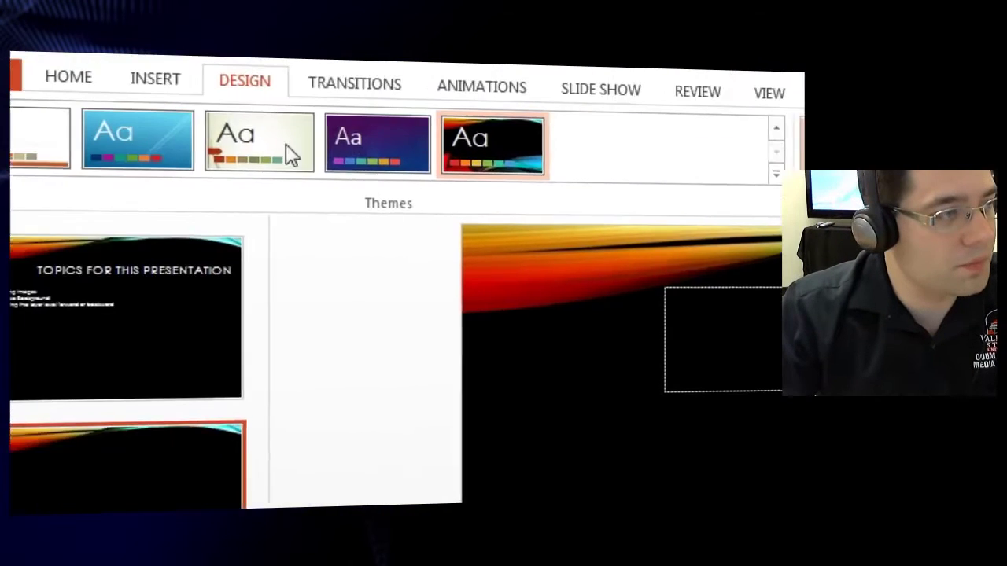
left_click(155, 79)
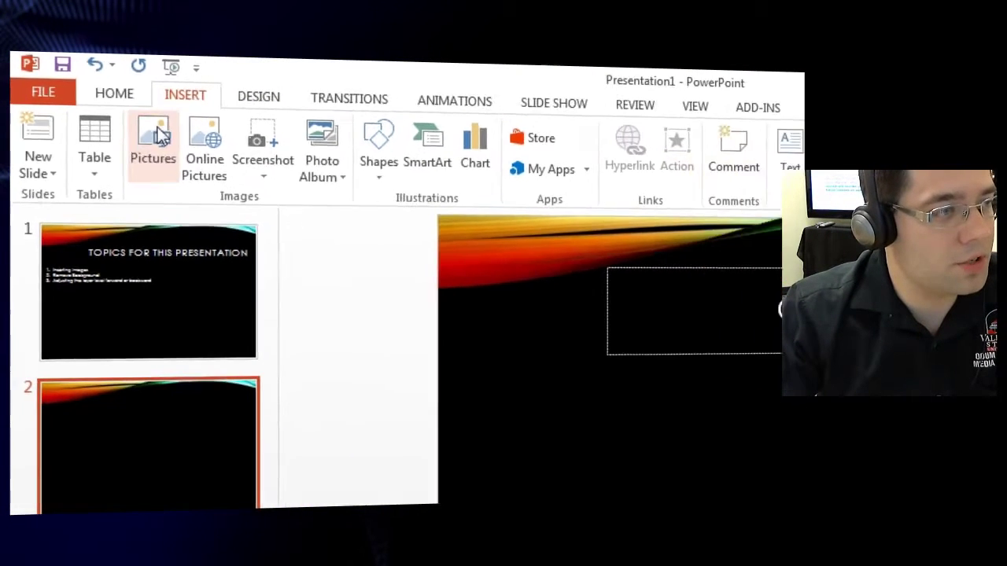
- Insert the Running Man picture from the Pictures library onto slide 2 and move it lower left
left_click(157, 135)
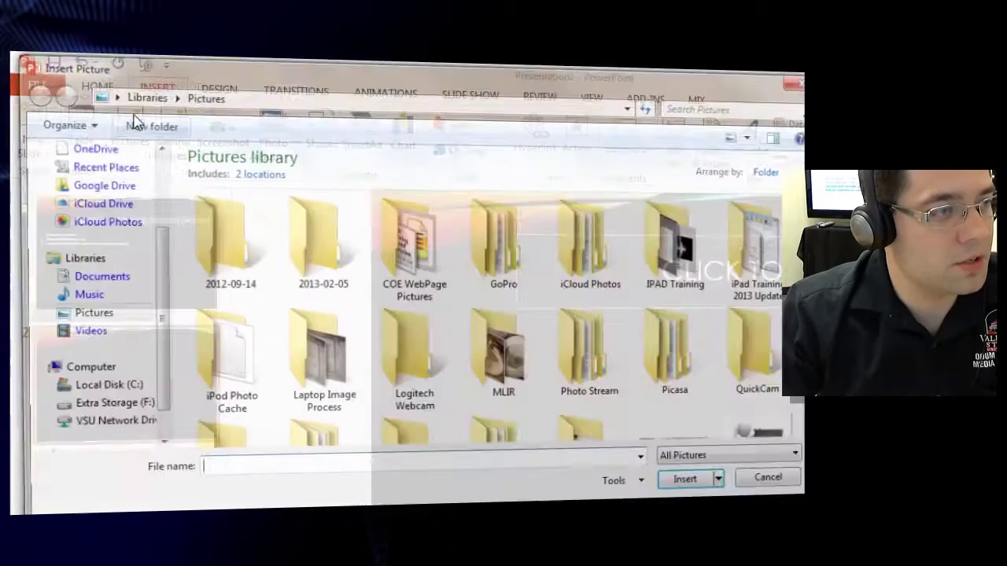
left_click_drag(777, 240, 782, 393)
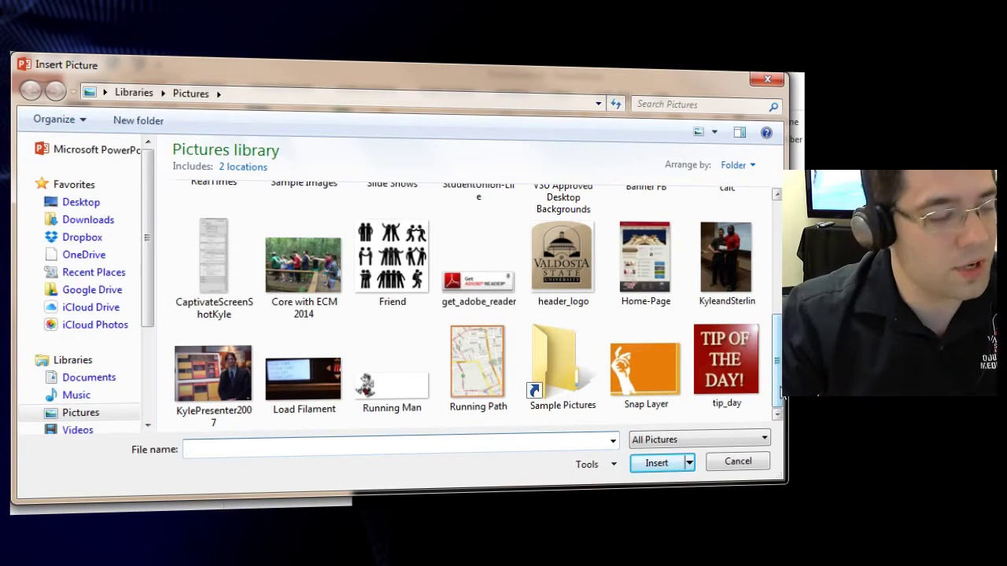
left_click(388, 386)
double_click(388, 386)
left_click_drag(629, 360, 556, 421)
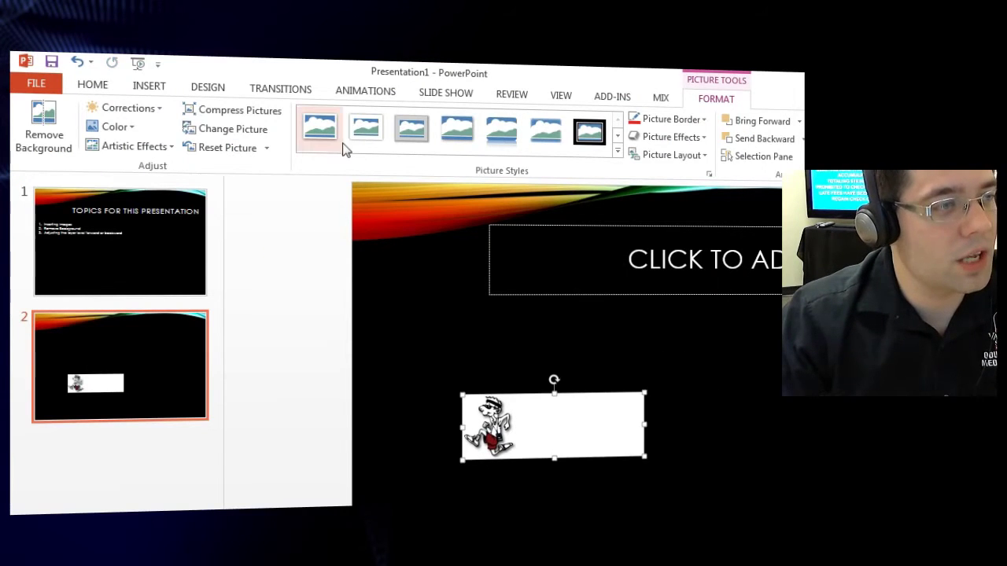
left_click(145, 88)
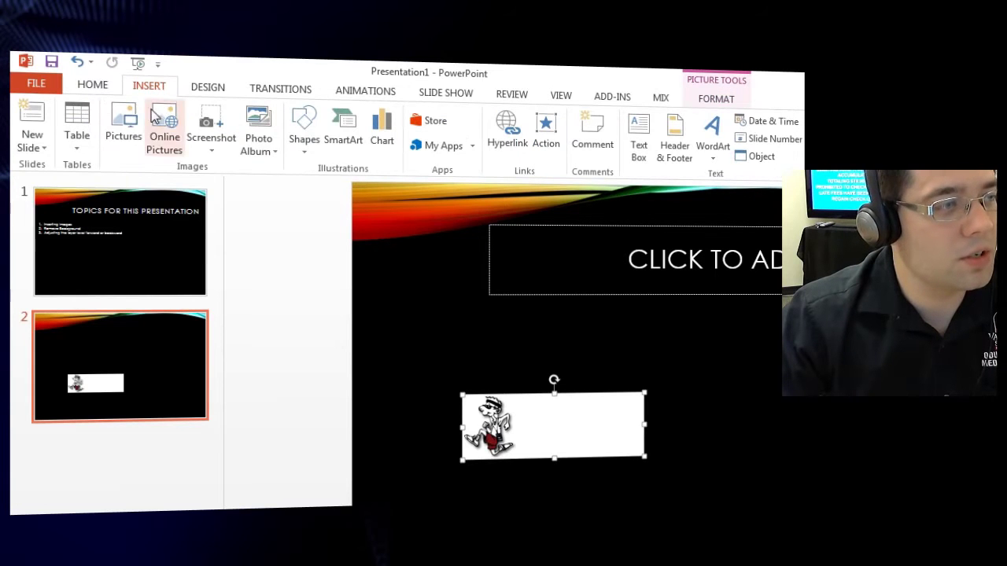
- Insert the Travel5 night building photo from Sample Images > Travel and reposition it
left_click(119, 130)
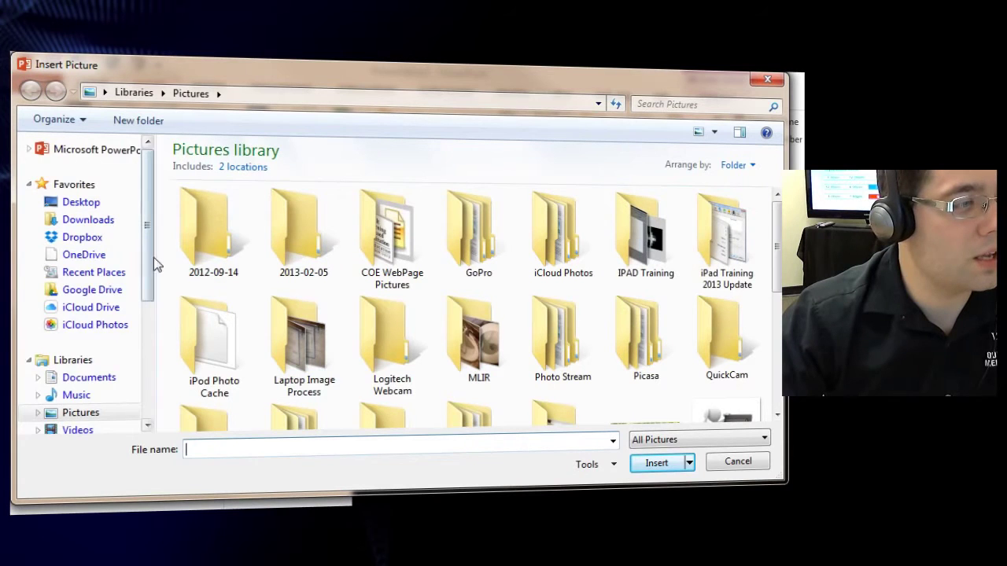
left_click_drag(149, 272, 150, 390)
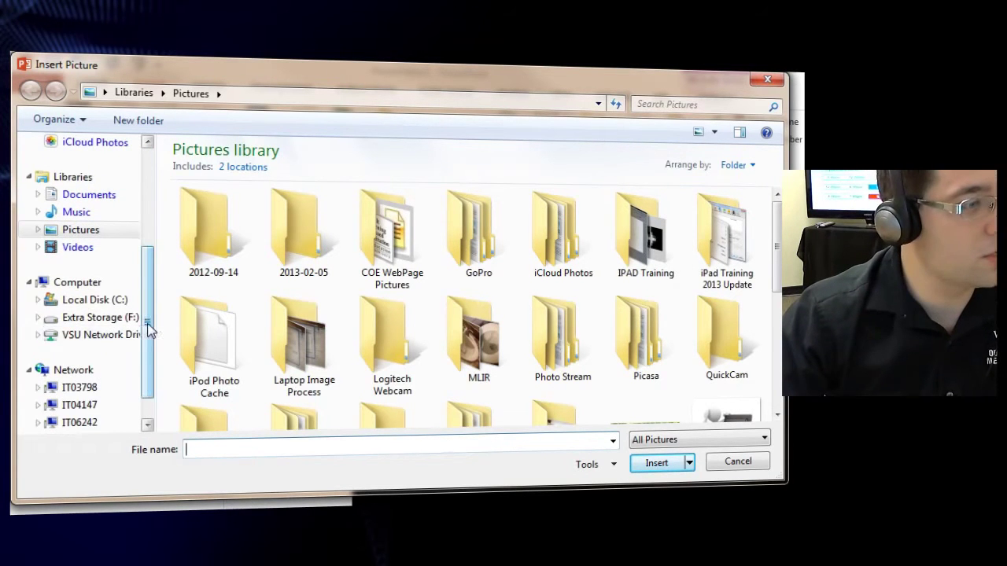
left_click_drag(150, 331, 145, 309)
left_click(88, 268)
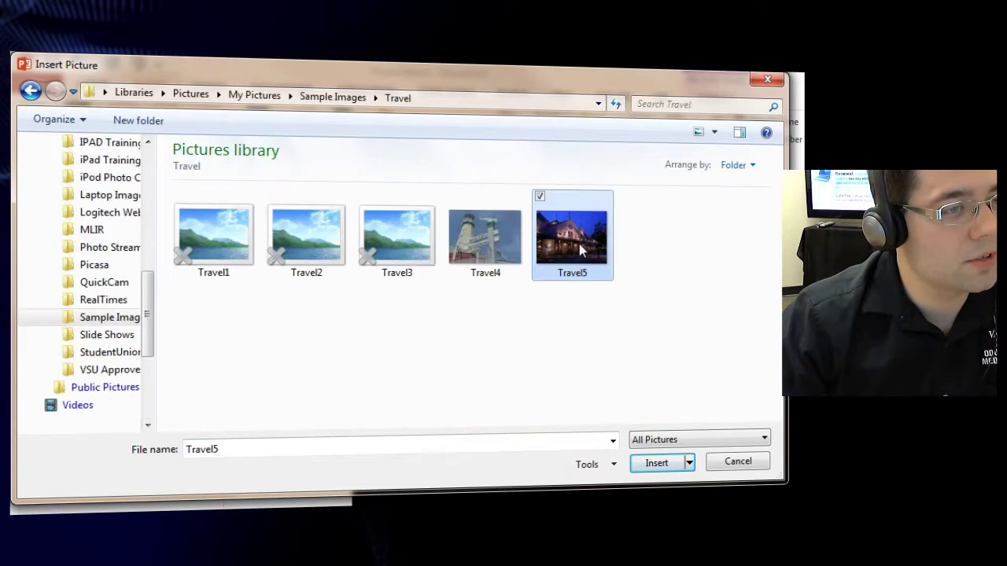
double_click(579, 244)
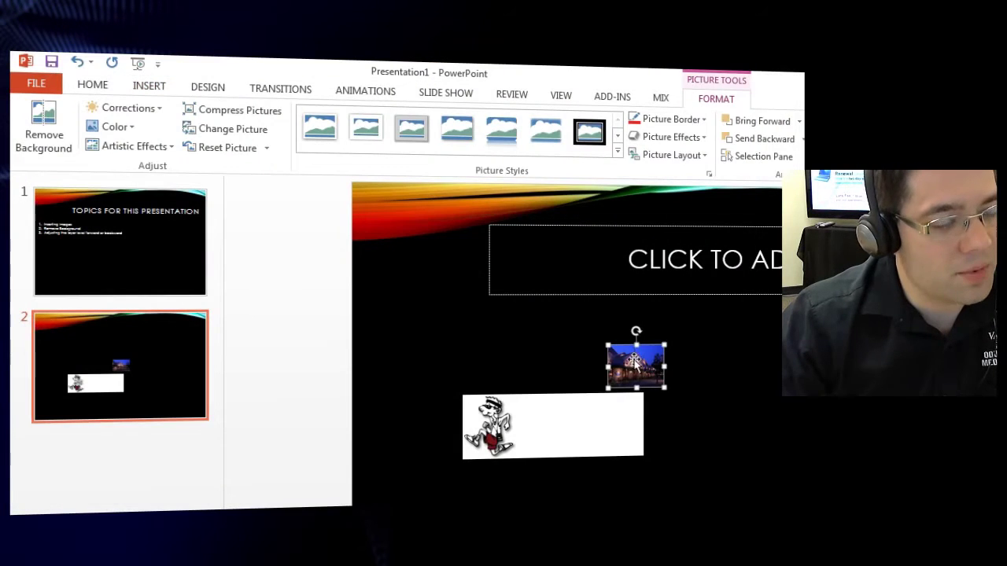
left_click_drag(634, 362, 643, 480)
- Enlarge the building photo to cover most of the slide, shifted right of the cartoon
left_click_drag(441, 401, 466, 403)
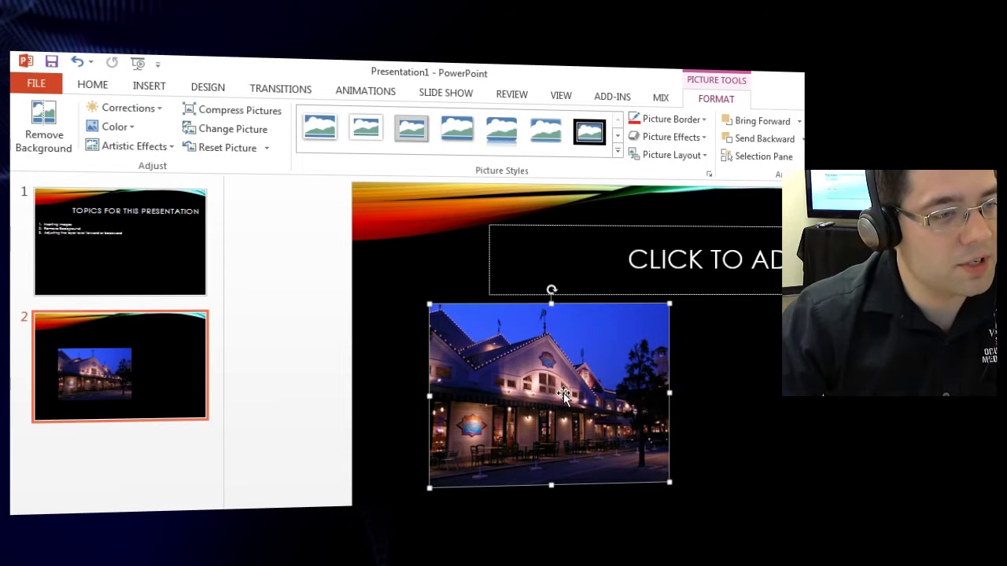
left_click_drag(561, 404, 510, 295)
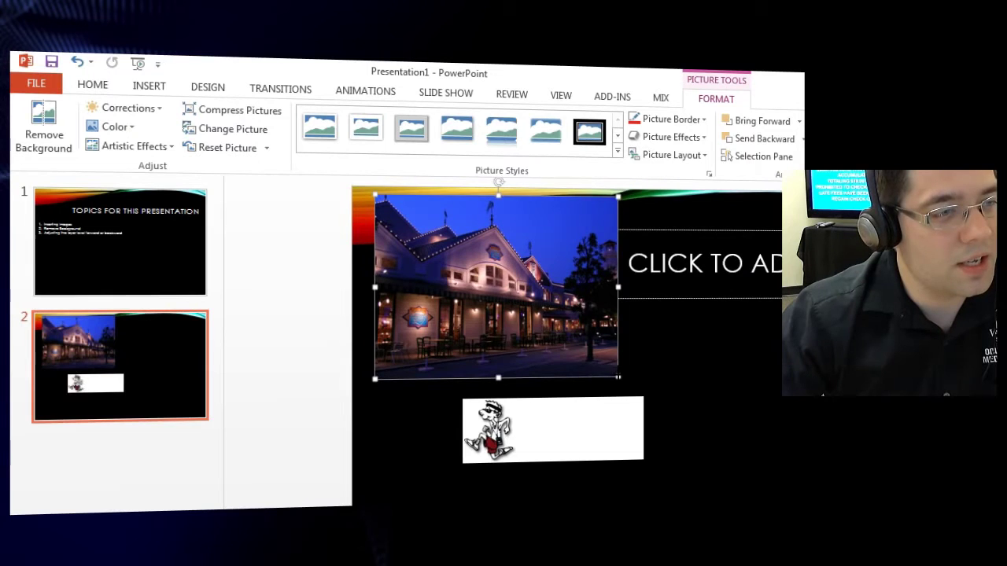
left_click_drag(618, 378, 675, 417)
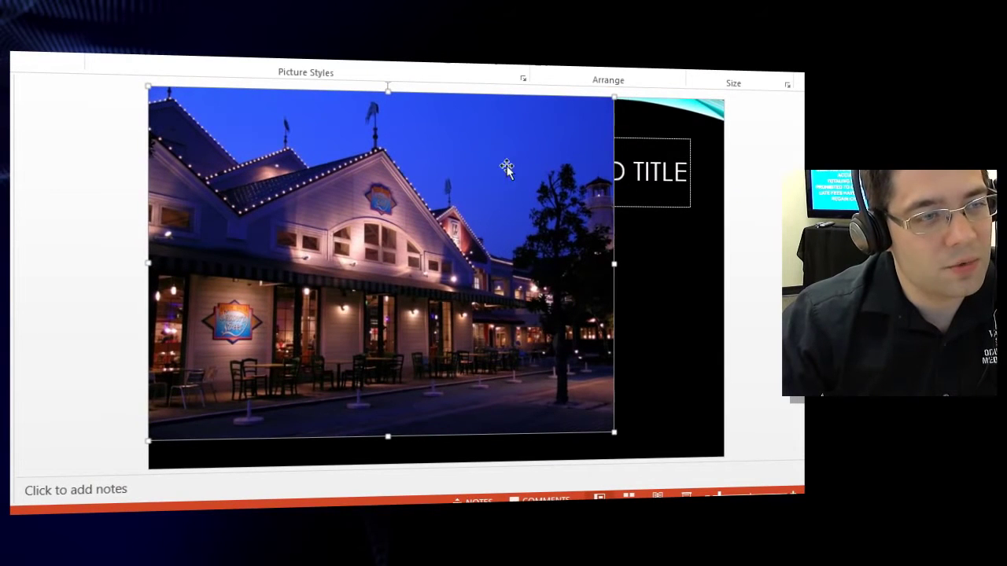
left_click_drag(507, 166, 679, 194)
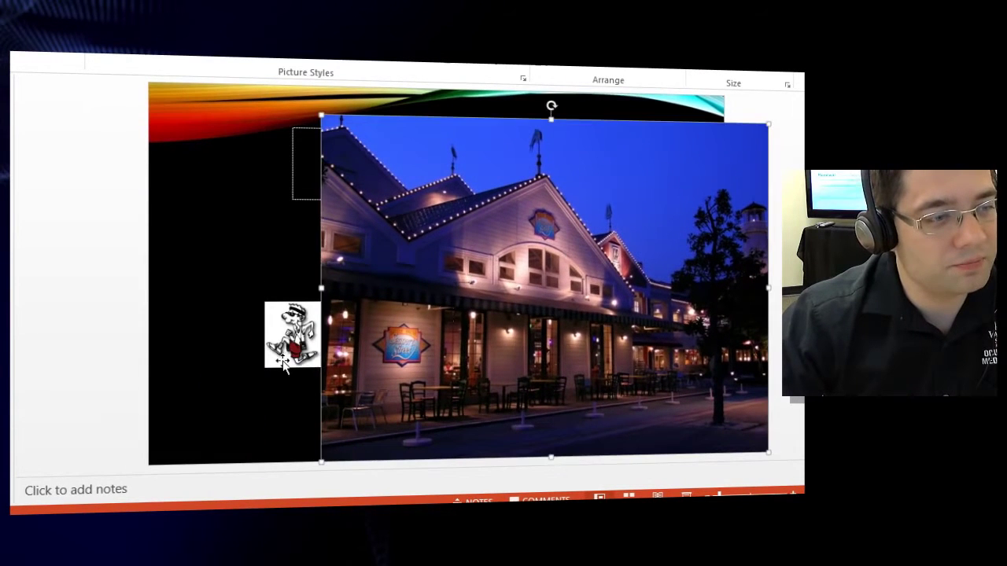
- Delete and restore the cartoon, then nudge the photo slightly up and left
left_click(288, 335)
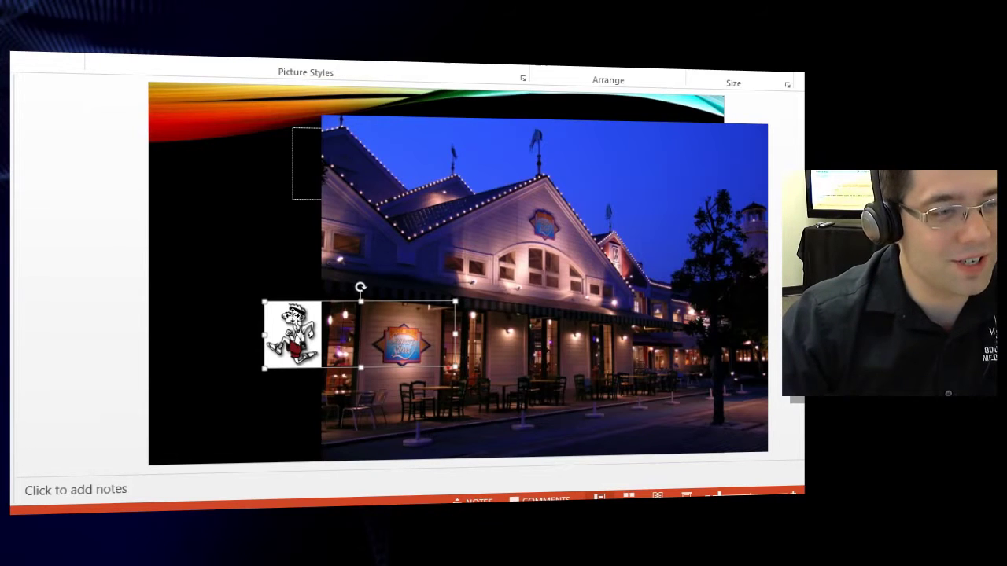
key("Delete")
key("ctrl+z")
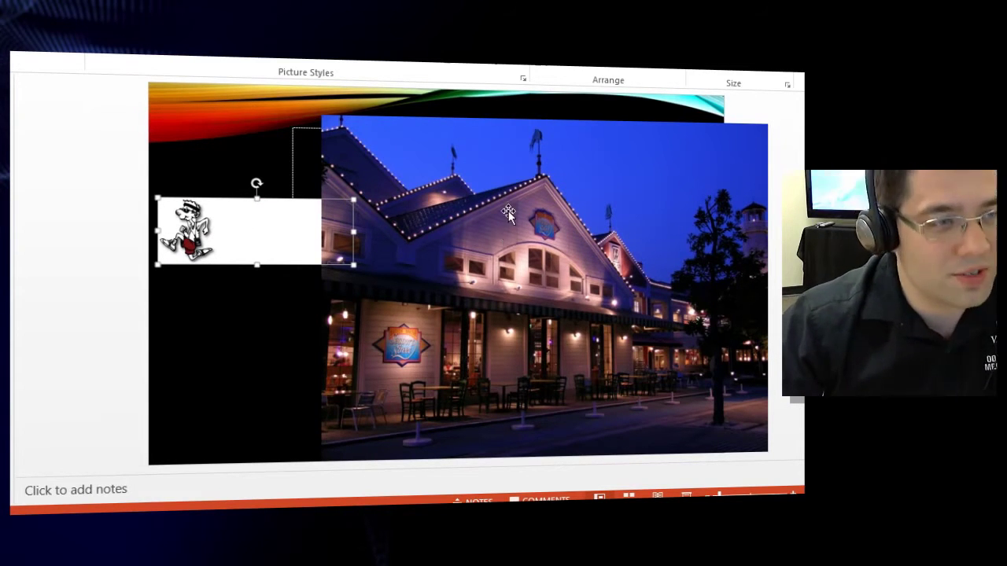
left_click_drag(508, 212, 458, 187)
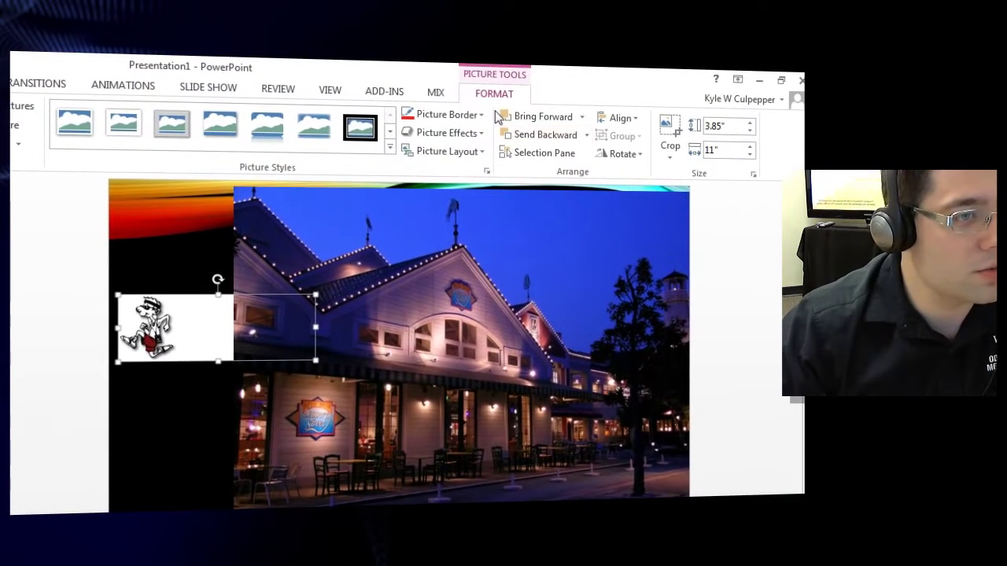
- Crop away the cartoon's empty right side, leaving it 3.85 by 3.35 inches
left_click(668, 132)
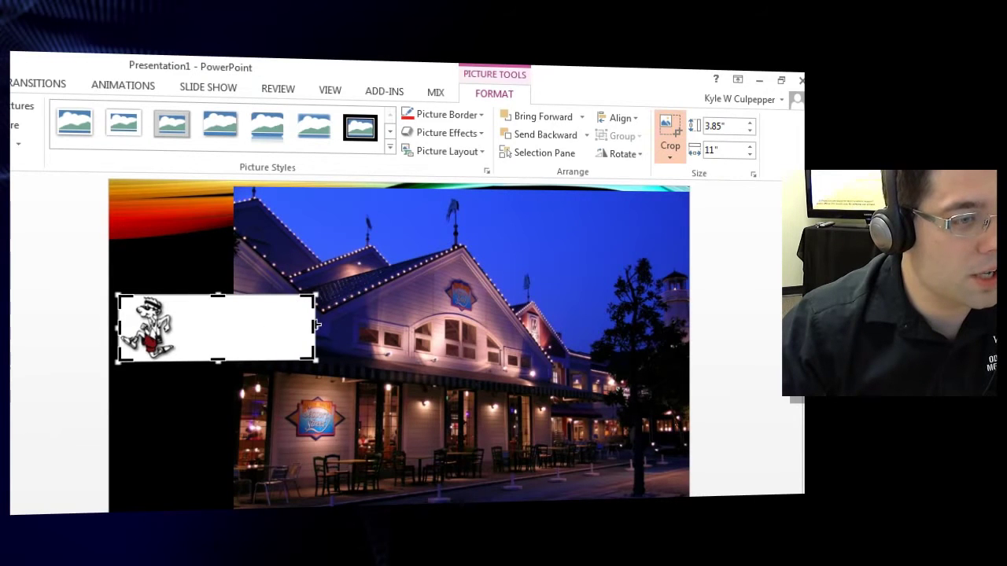
left_click_drag(316, 325, 178, 329)
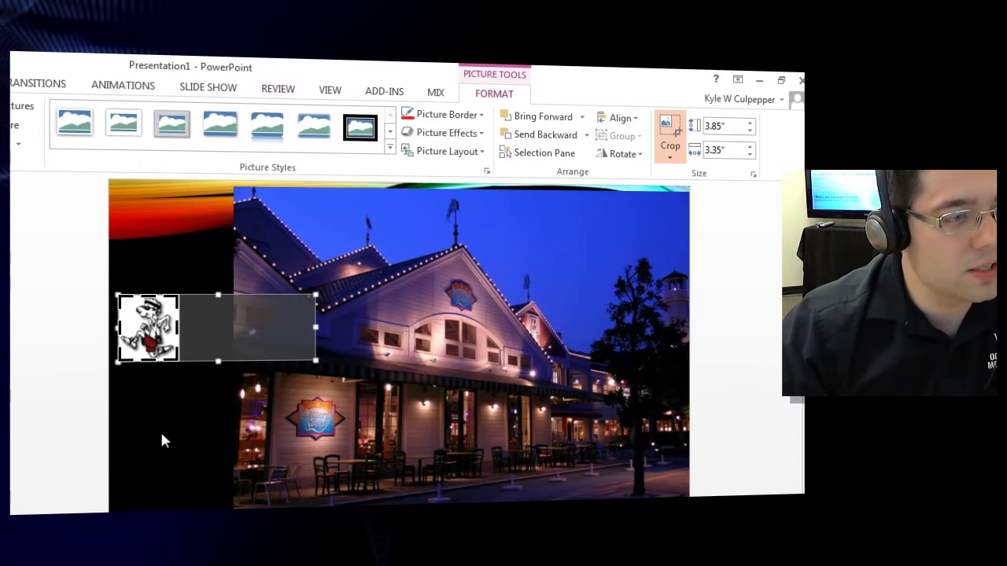
left_click(153, 253)
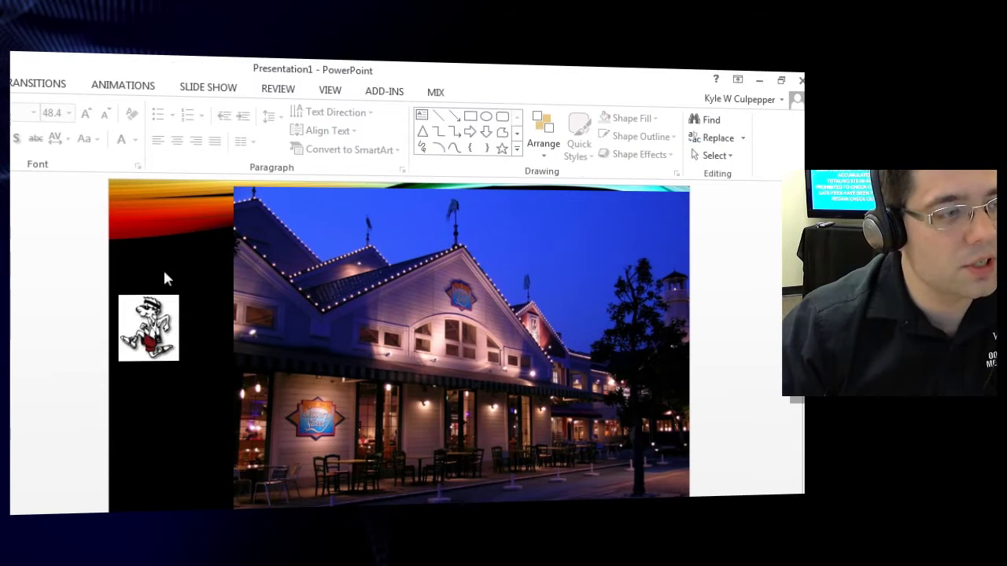
left_click(151, 336)
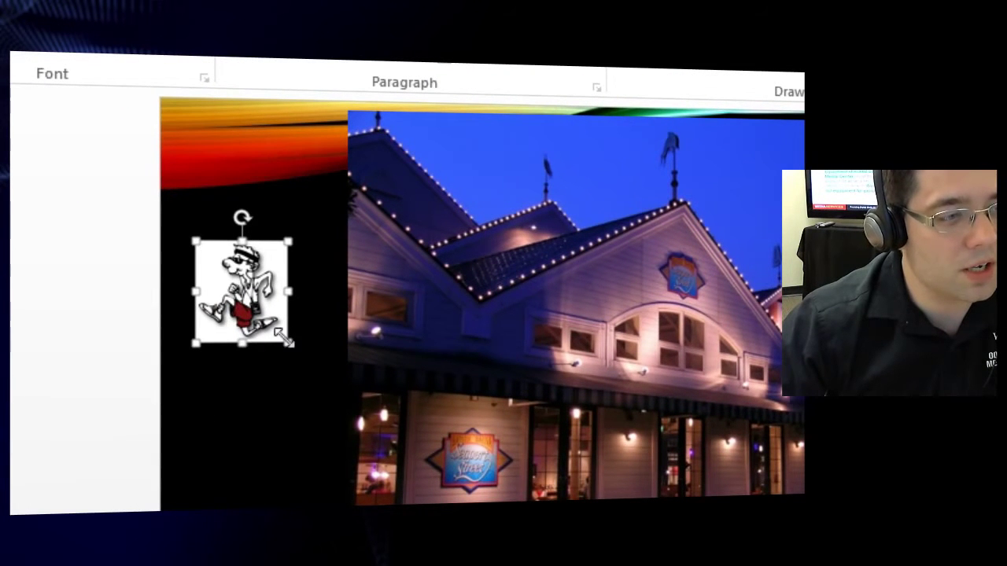
- Enlarge the cartoon and shift it left, then shrink the building photo from its top-left corner
left_click_drag(288, 343, 443, 507)
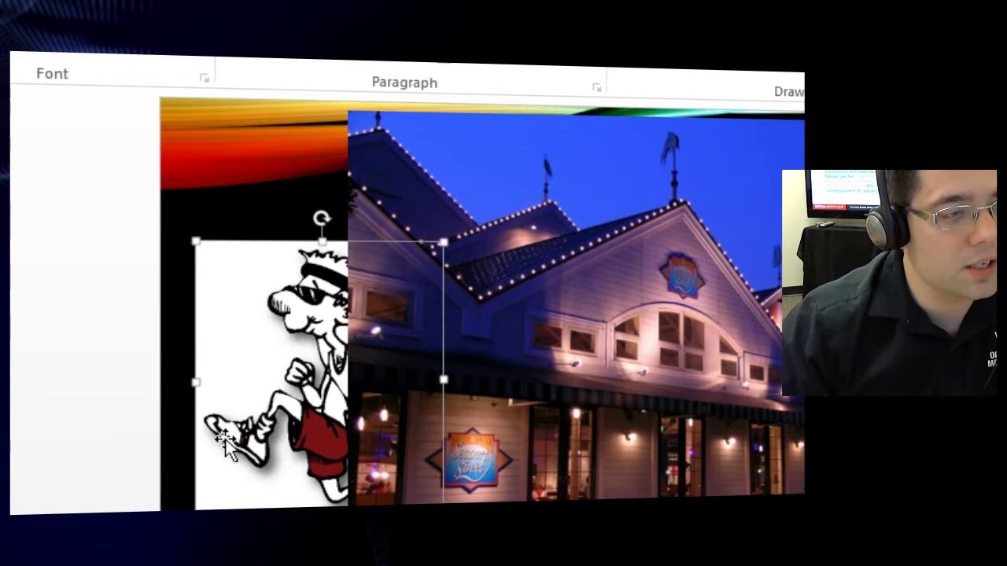
left_click_drag(275, 342, 249, 308)
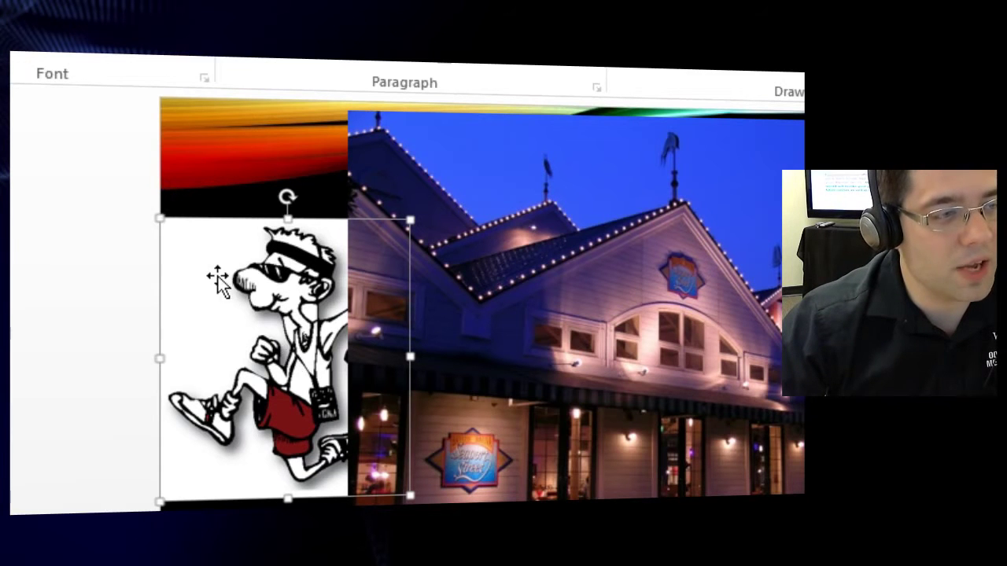
left_click(398, 181)
left_click_drag(346, 114, 506, 231)
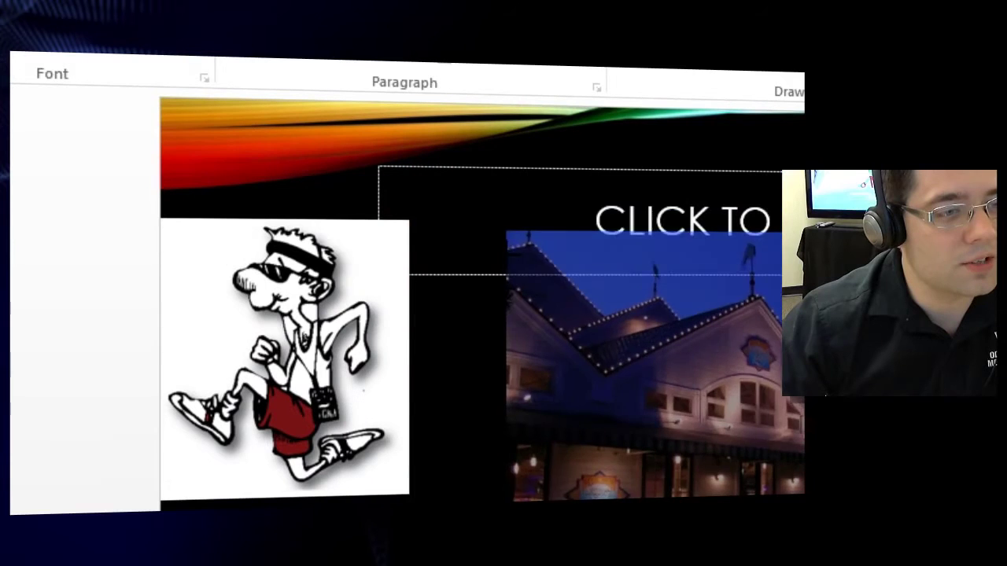
left_click(337, 290)
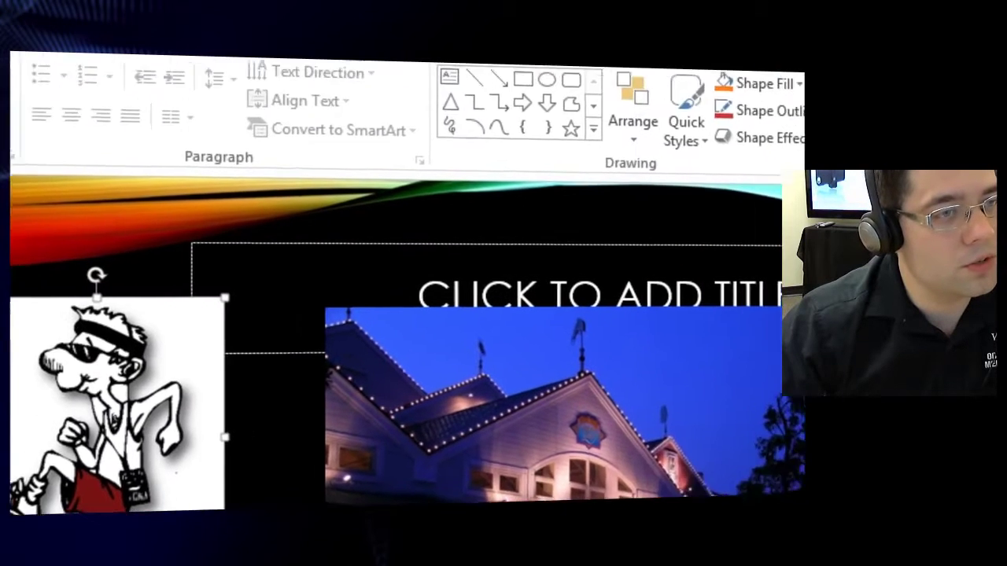
- Start Remove Background on the cartoon and stretch the kept region over the whole figure
left_click(416, 110)
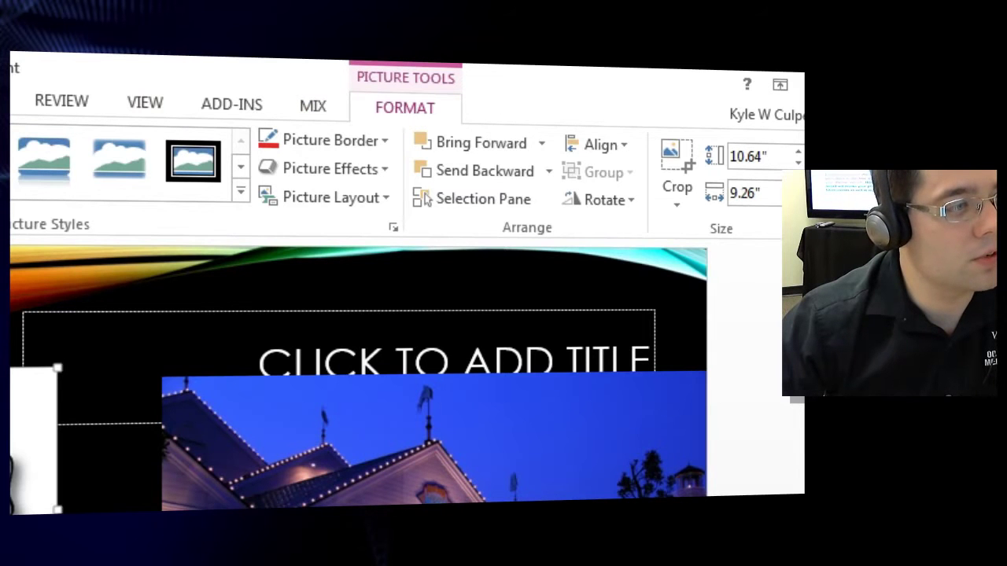
key("ctrl+shift+]")
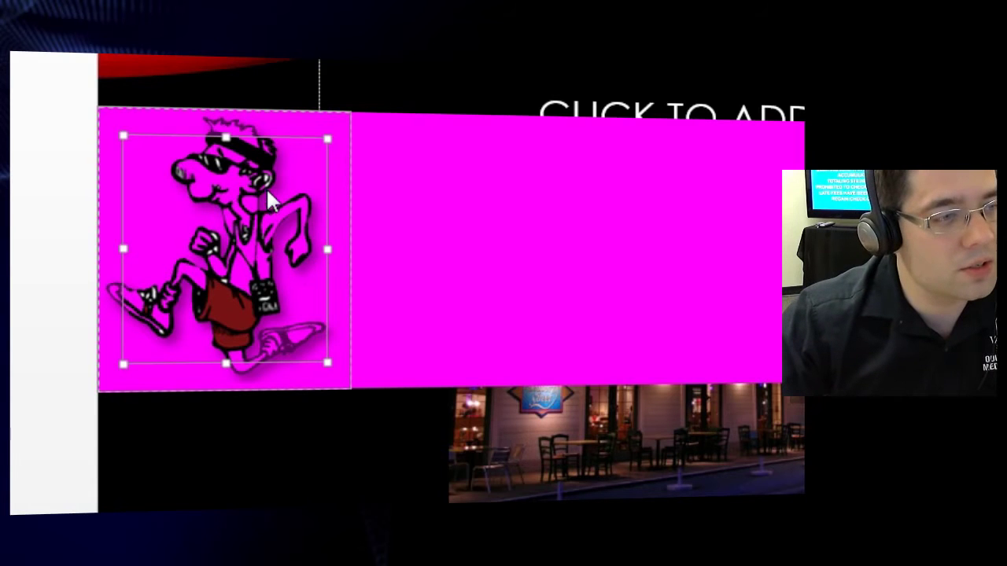
left_click_drag(326, 138, 345, 111)
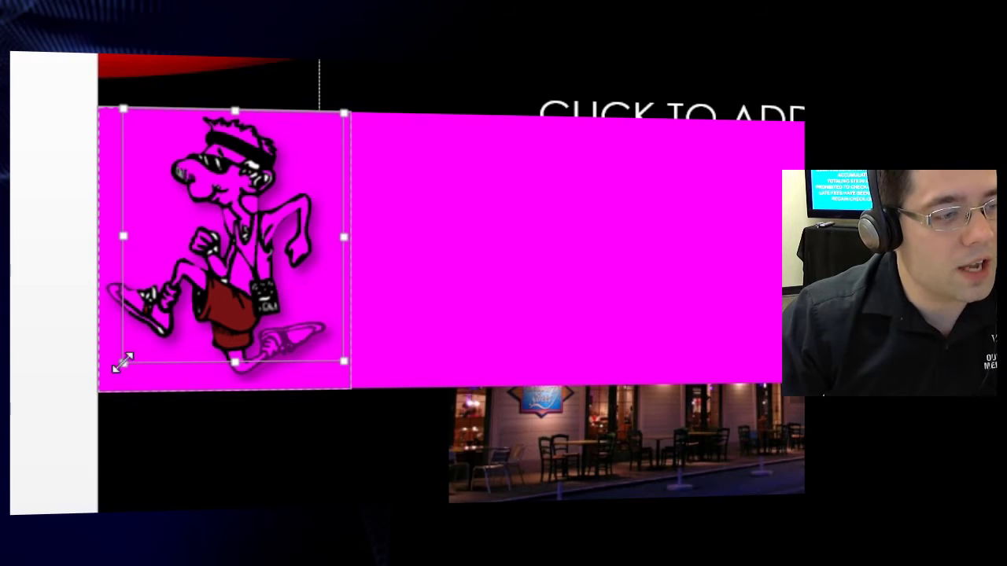
left_click_drag(117, 360, 103, 391)
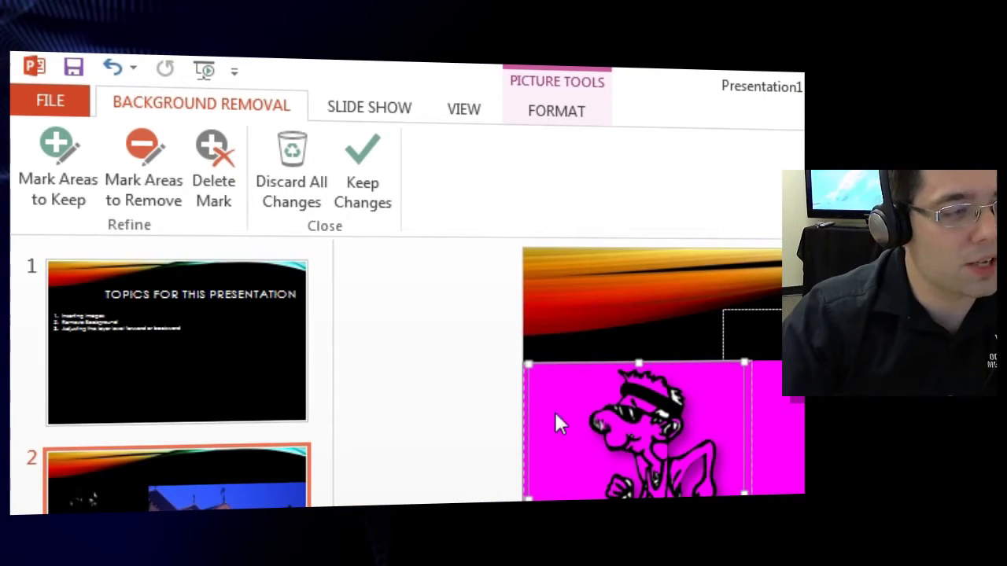
- Mark the runner's head, face, cheek and vest as areas to keep
left_click(60, 179)
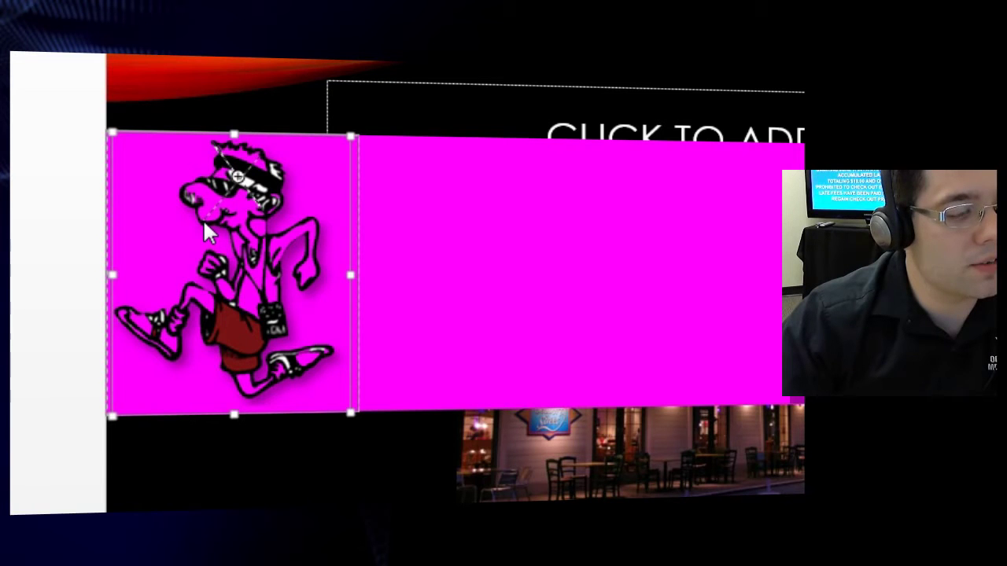
left_click_drag(206, 213, 233, 157)
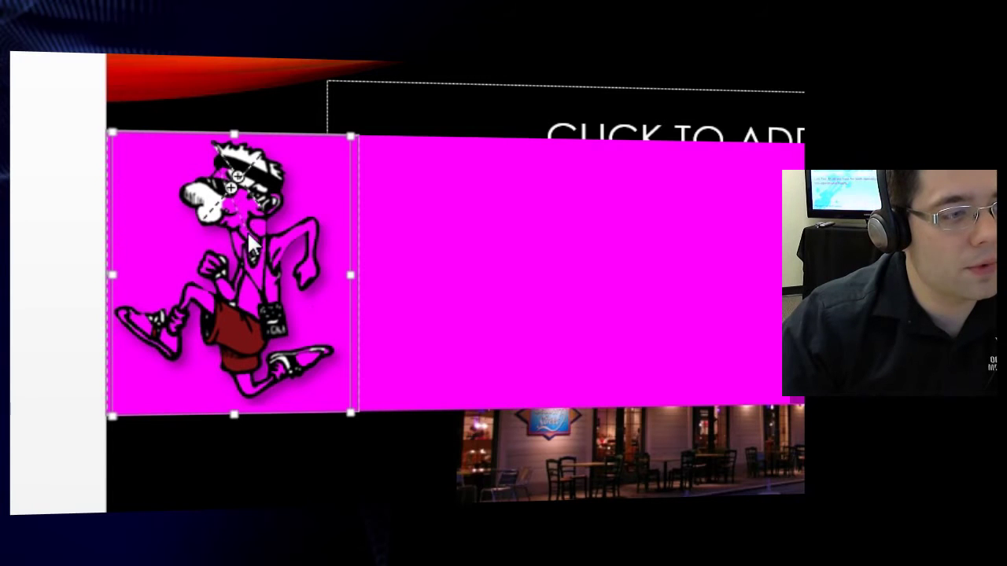
left_click_drag(233, 202, 256, 236)
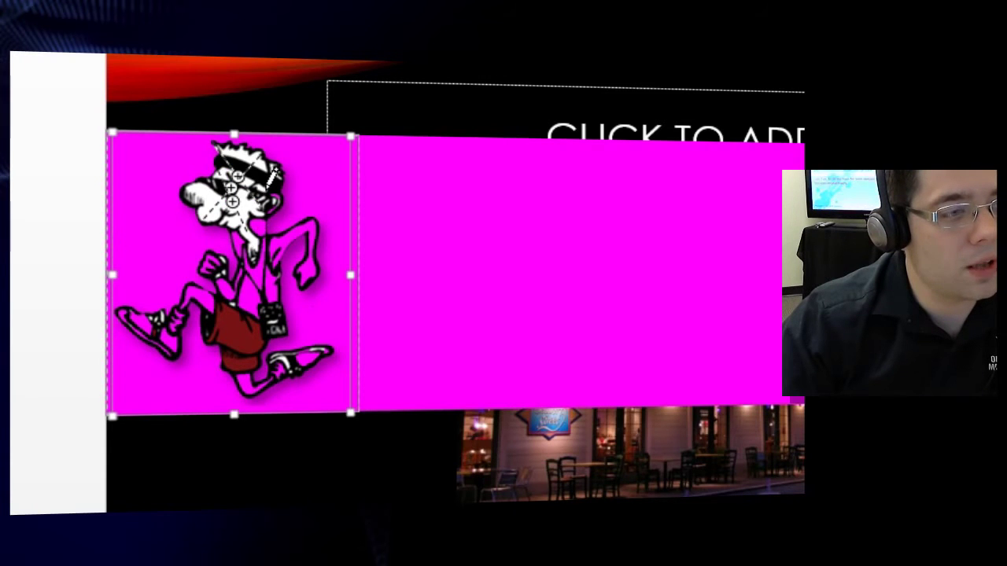
left_click(271, 205)
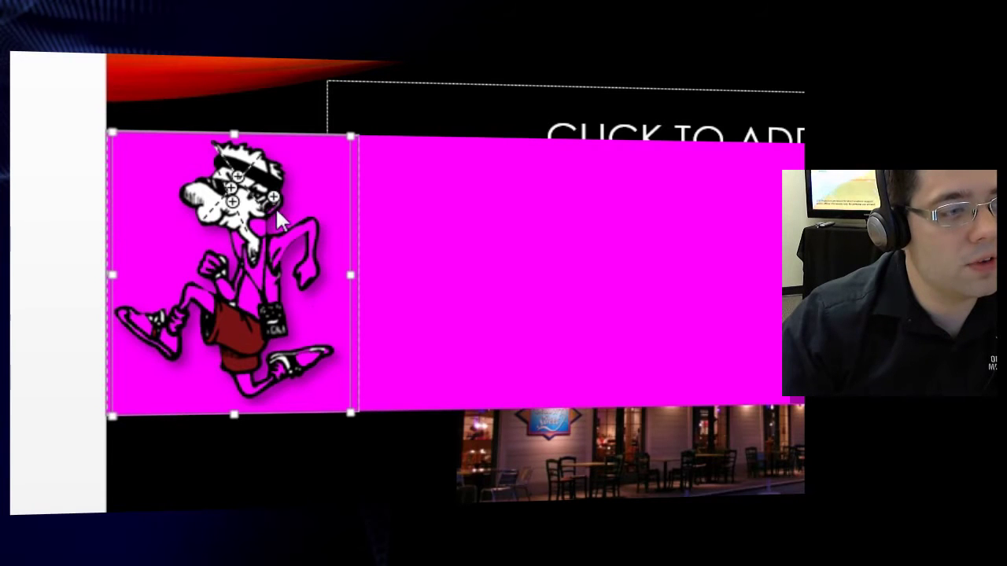
left_click(276, 211)
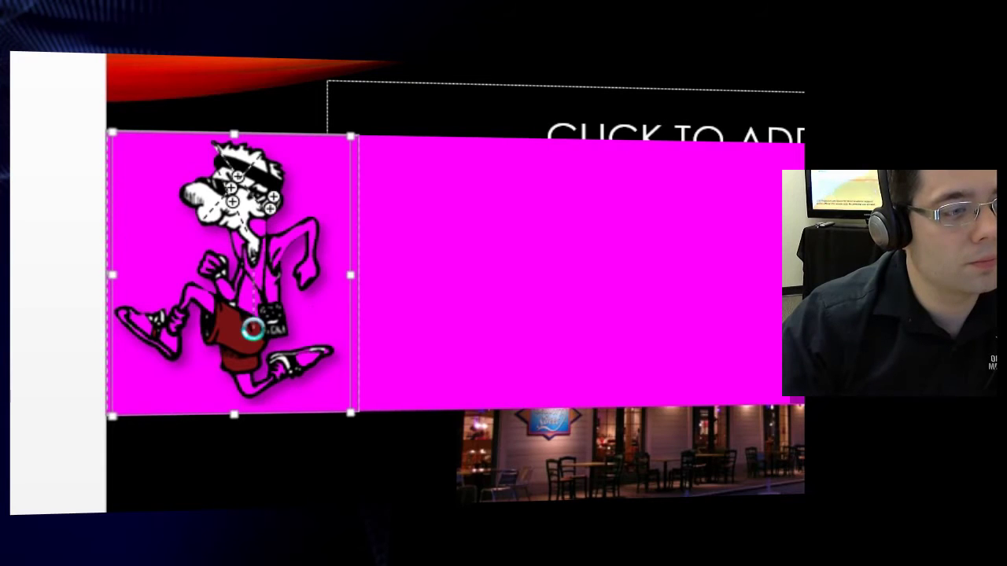
left_click(253, 298)
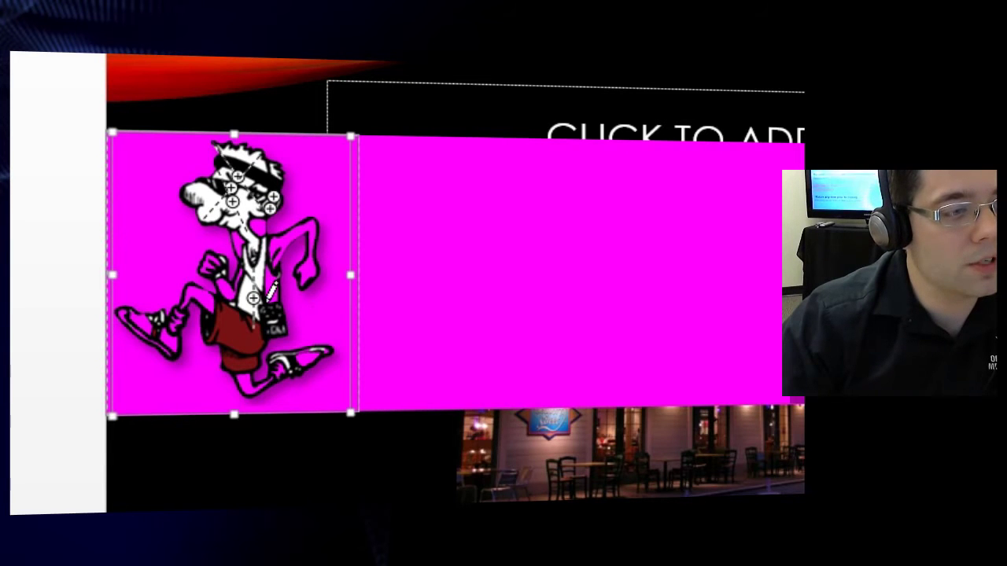
left_click(269, 285)
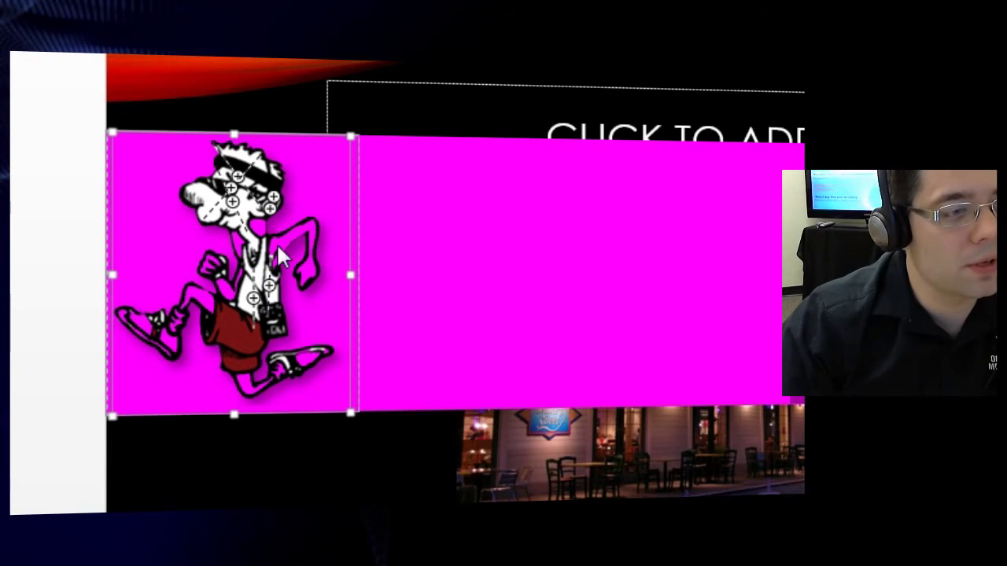
- Mark the raised arm, hand, legs and foot to keep, then apply the background removal
left_click_drag(294, 236, 320, 225)
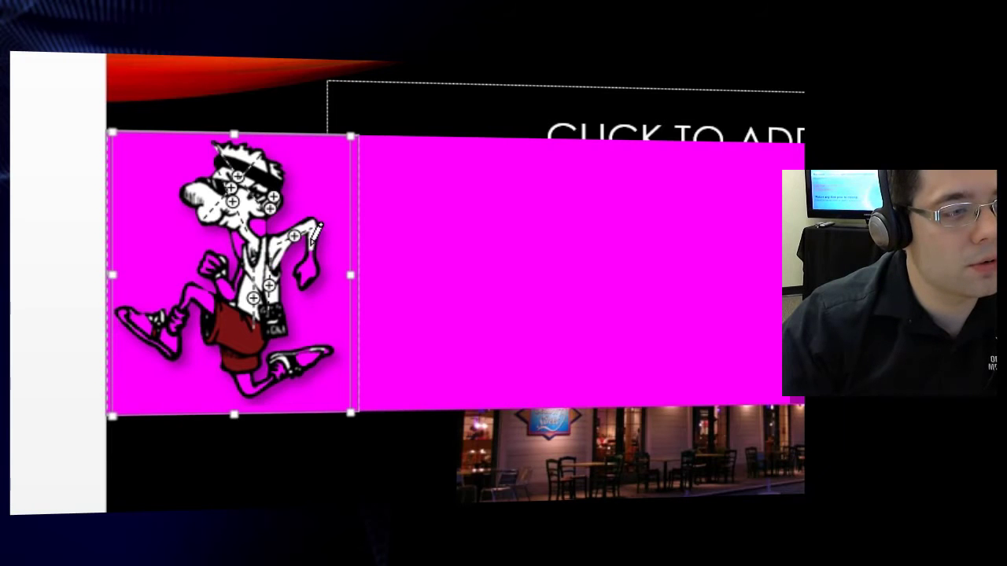
left_click(308, 271)
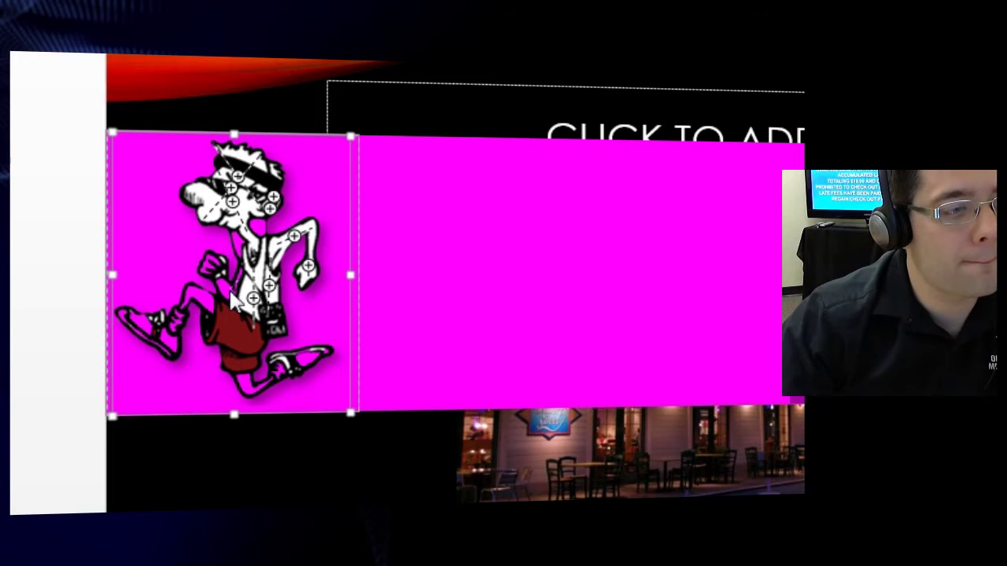
left_click_drag(228, 287, 331, 360)
left_click(323, 351)
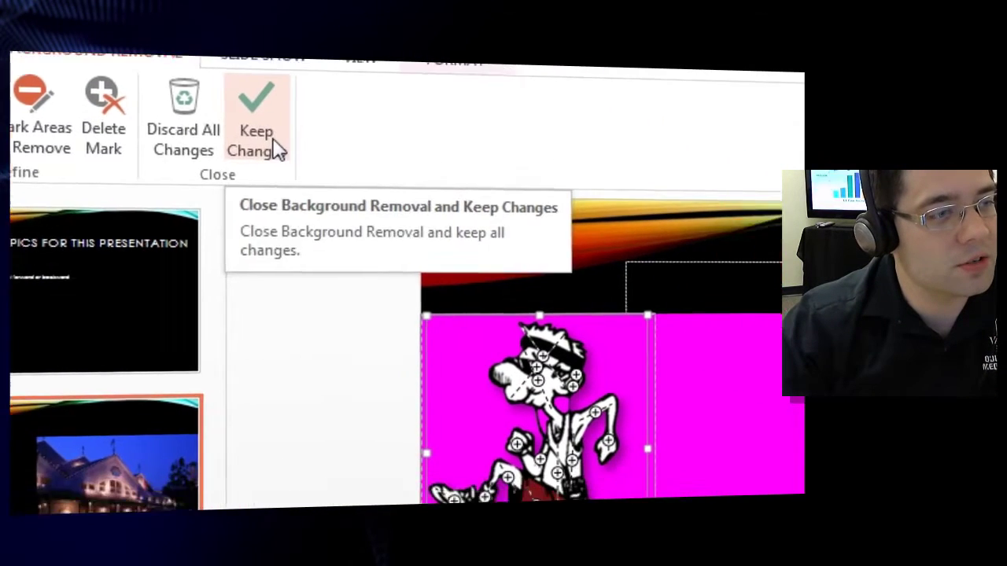
left_click(382, 201)
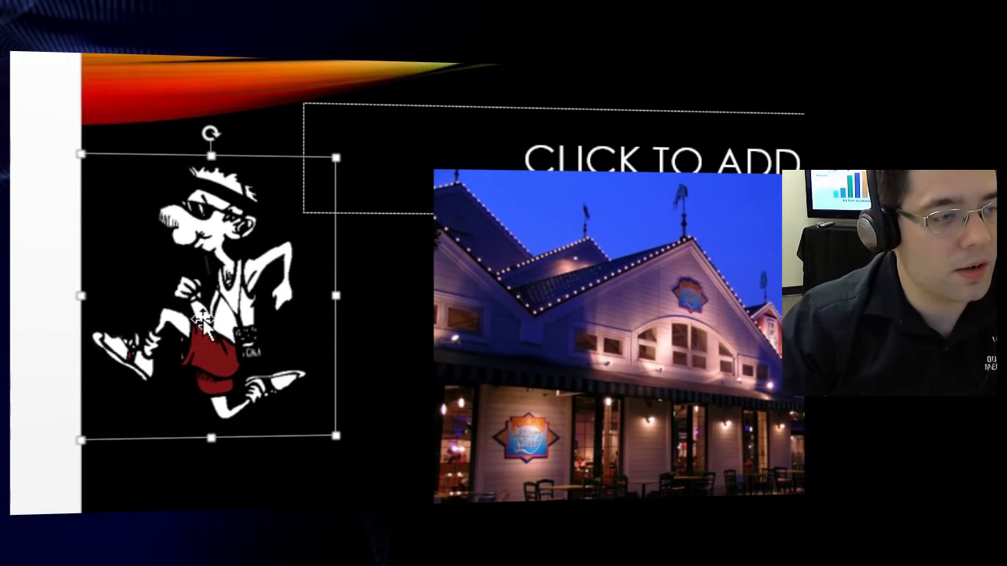
- Place the runner at the slide's left and the building photo at the right
left_click_drag(203, 320, 272, 349)
left_click(680, 330)
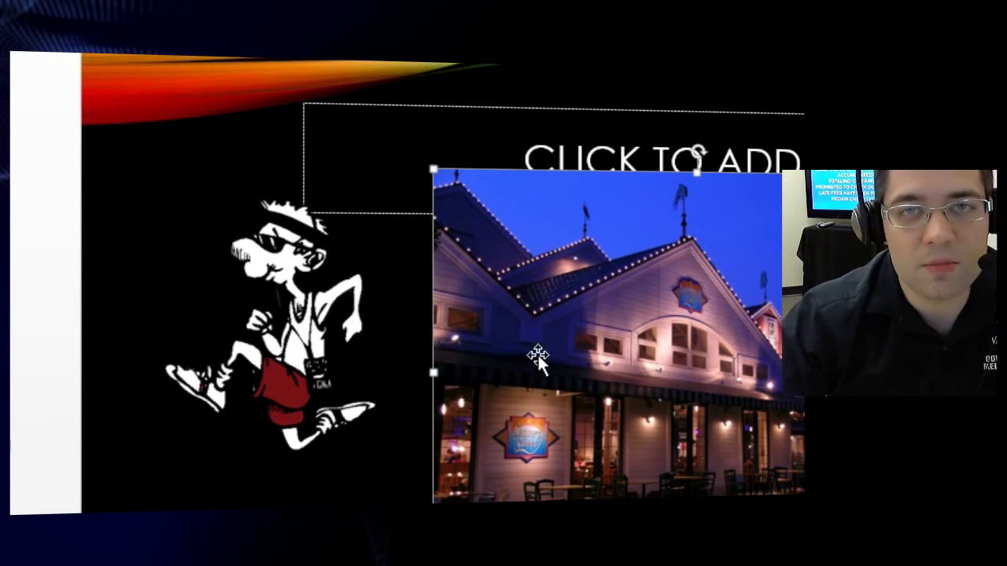
left_click_drag(293, 341, 530, 332)
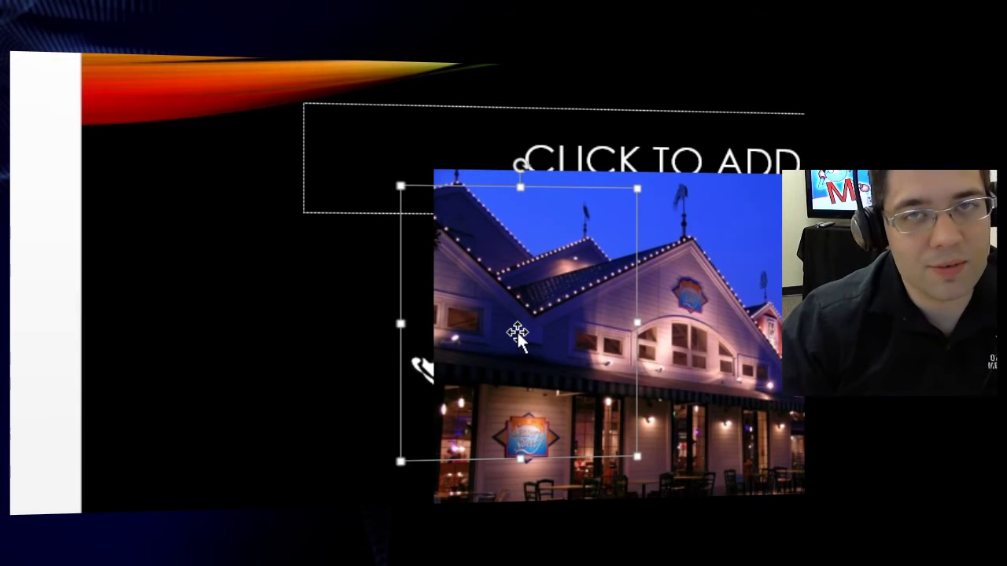
left_click_drag(517, 334, 589, 330)
left_click(465, 329)
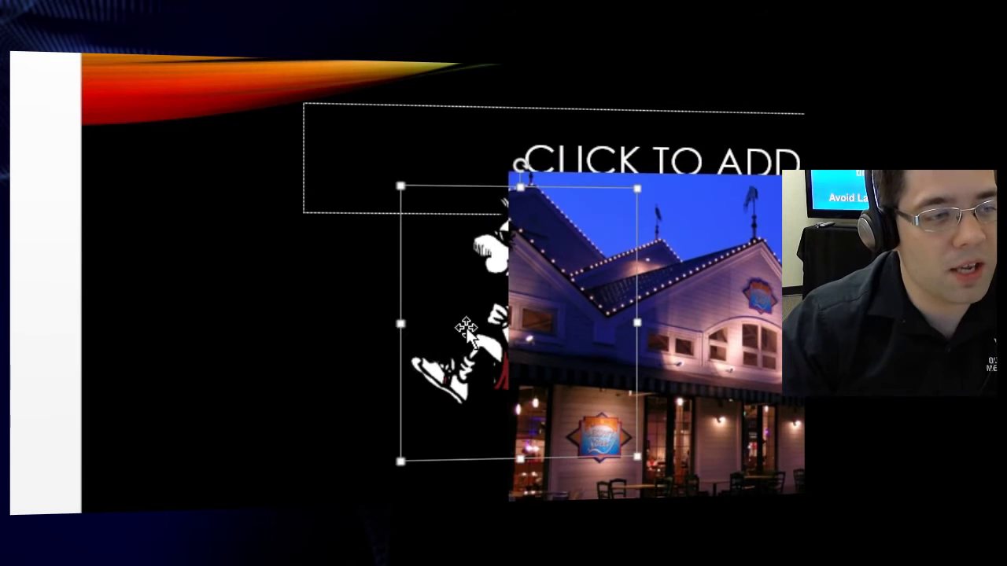
left_click_drag(437, 308, 191, 307)
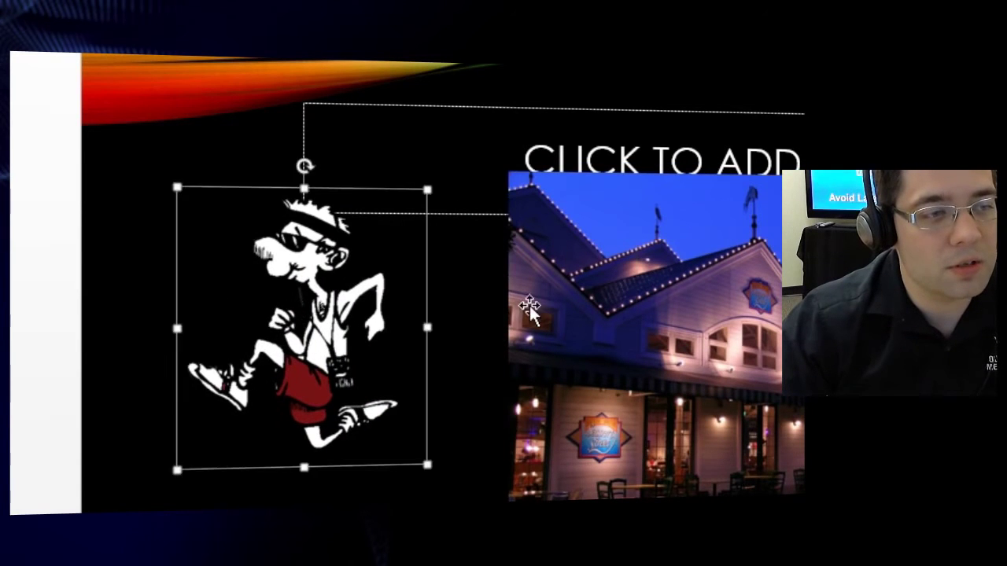
left_click_drag(533, 310, 453, 297)
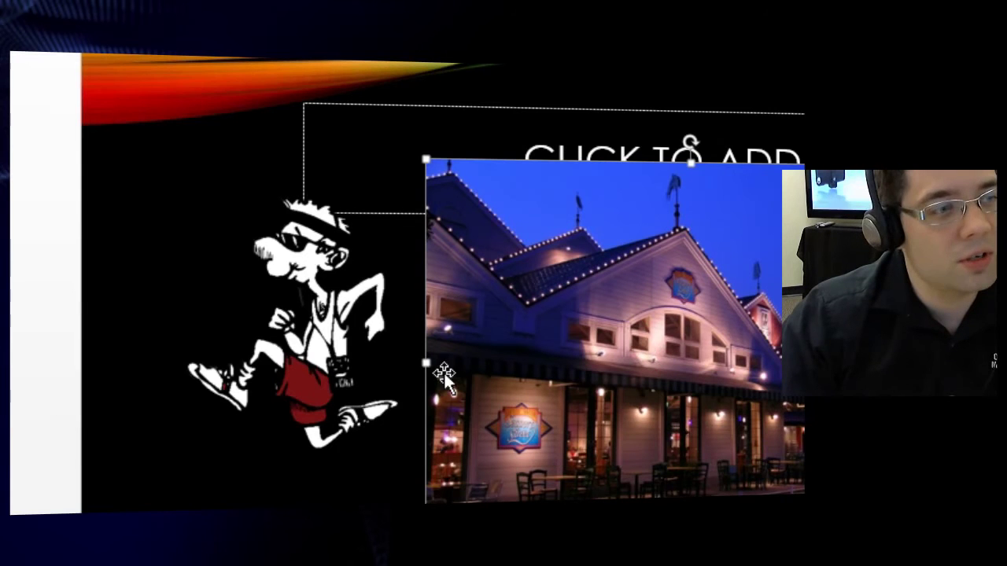
left_click(322, 355)
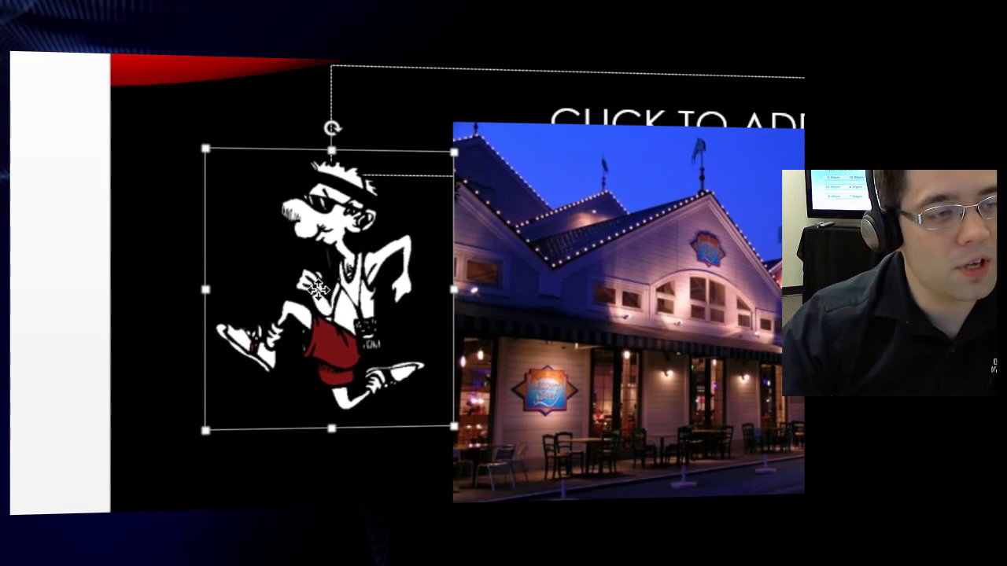
- Drag the running-man cartoon rightward so it sits over the night building photo
left_click_drag(215, 353, 427, 347)
left_click_drag(530, 283, 668, 282)
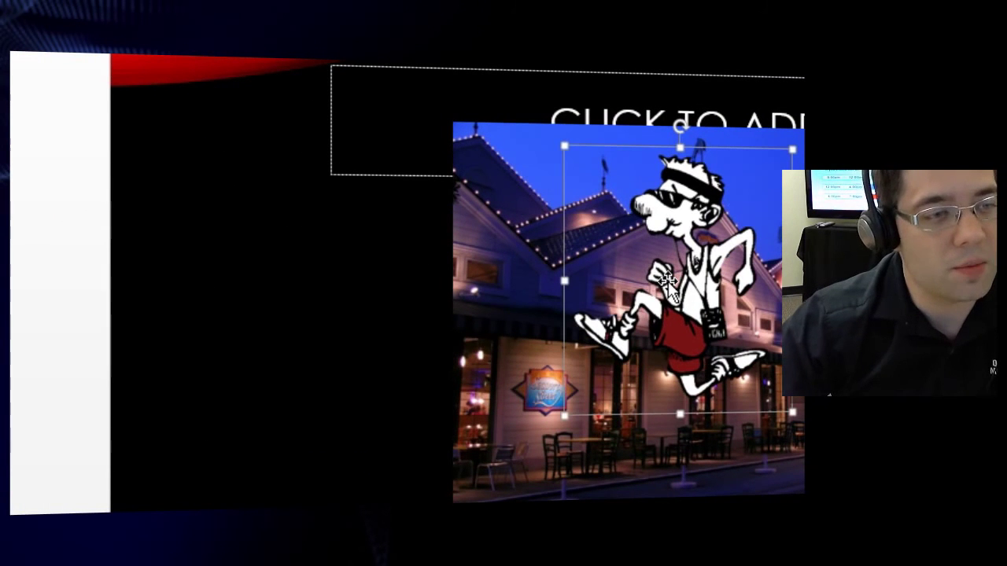